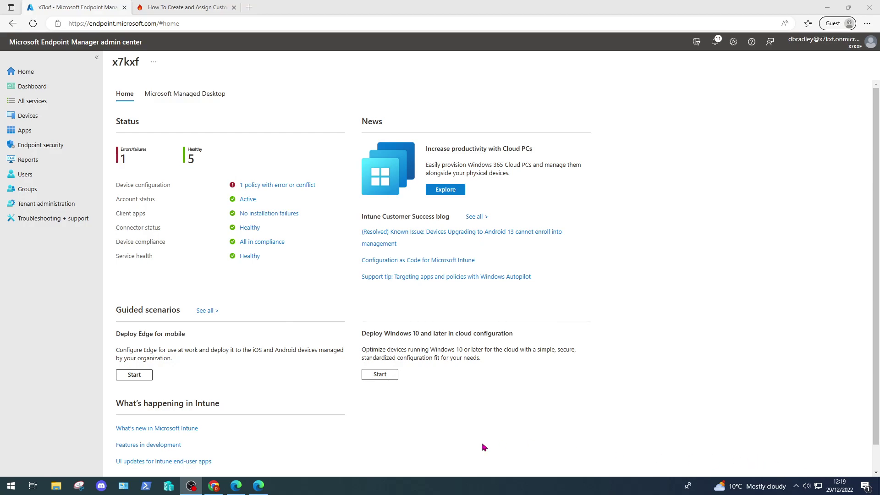
Open the Intune roles under Tenant administration and scroll through the Read Only Operator permissions
{"action": "left_click", "coordinate": [46, 204]}
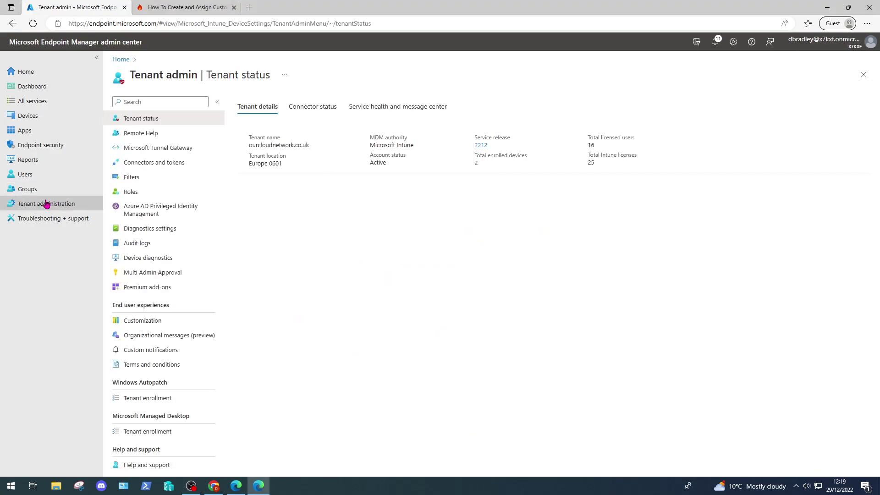
{"action": "left_click", "coordinate": [141, 193]}
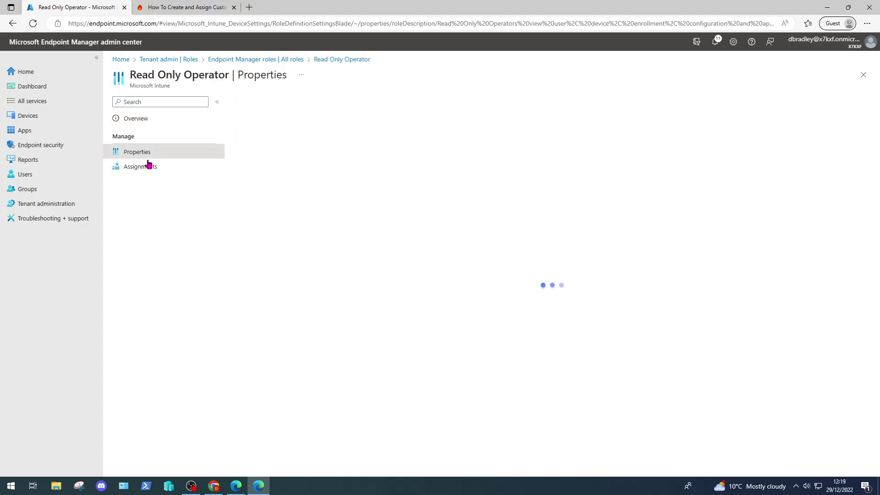
{"action": "scroll", "coordinate": [368, 276], "scroll_direction": "down", "scroll_amount": 5}
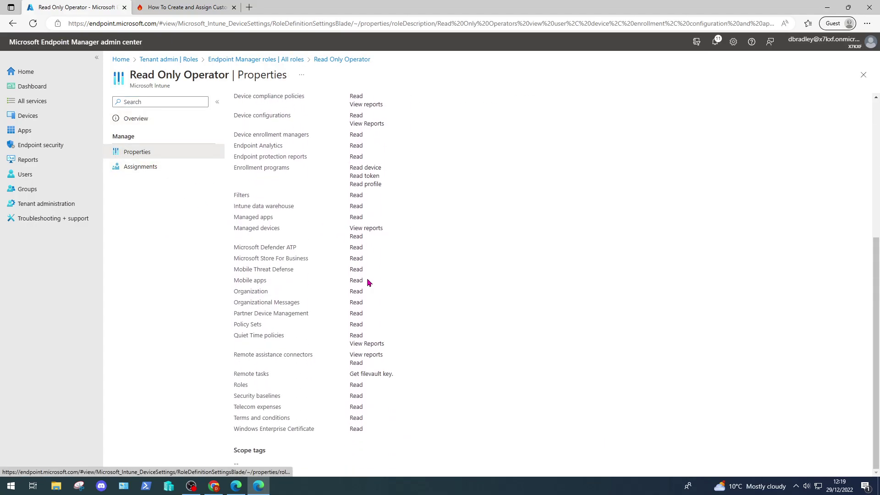
{"action": "scroll", "coordinate": [368, 282], "scroll_direction": "up", "scroll_amount": 3}
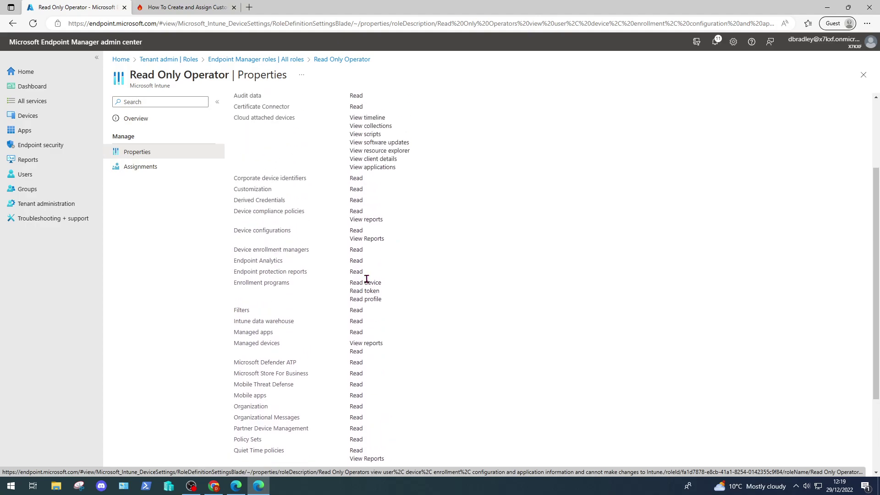
{"action": "scroll", "coordinate": [366, 278], "scroll_direction": "up", "scroll_amount": 3}
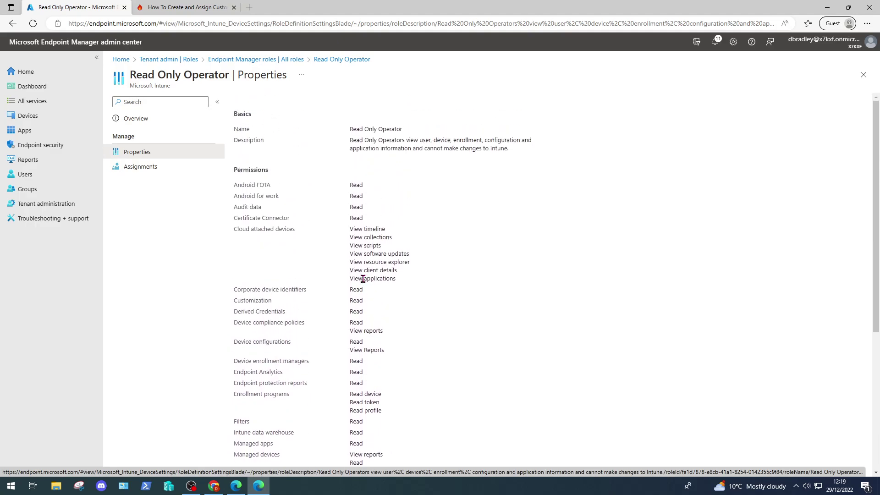
{"action": "scroll", "coordinate": [362, 279], "scroll_direction": "down", "scroll_amount": 1}
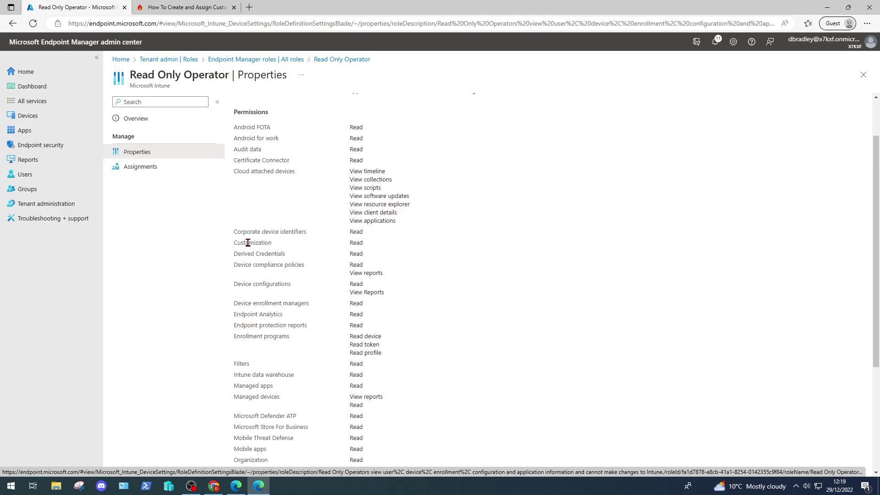
Highlight the Derived Credentials and Managed devices permissions, check assignments, then return to All roles
{"action": "left_click_drag", "start_coordinate": [238, 254], "coordinate": [367, 254]}
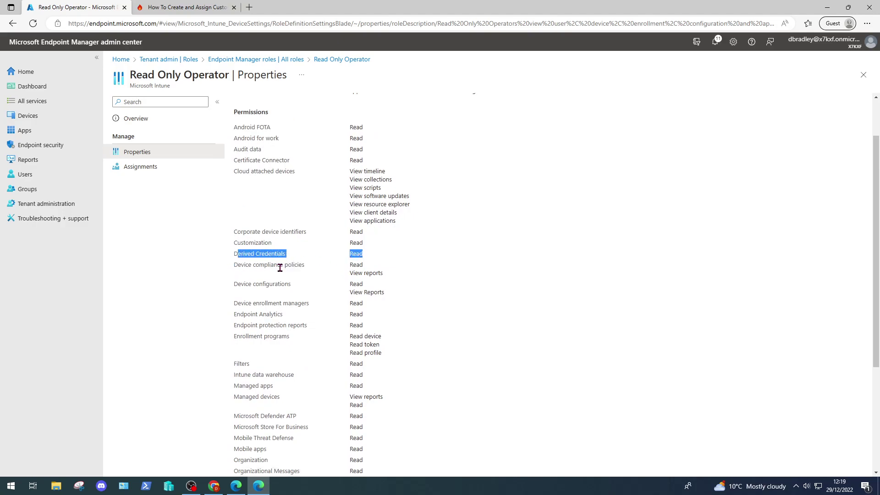
{"action": "scroll", "coordinate": [280, 272], "scroll_direction": "down", "scroll_amount": 2}
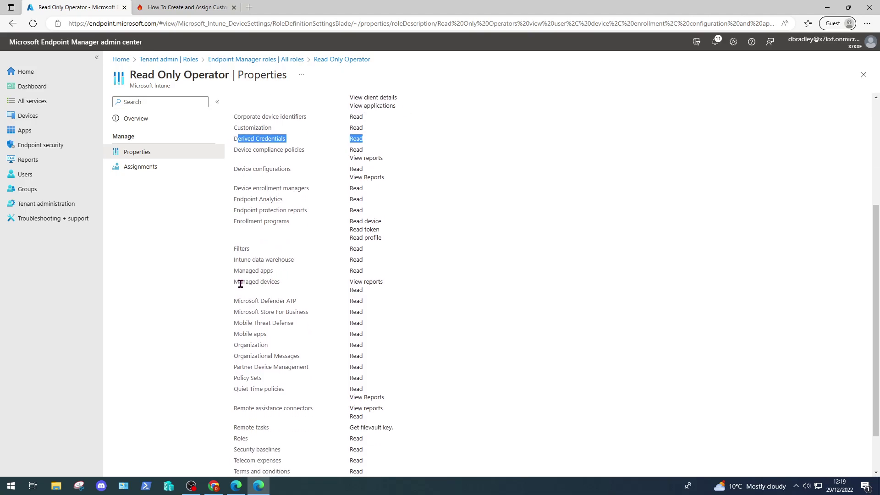
{"action": "left_click_drag", "start_coordinate": [239, 282], "coordinate": [371, 296]}
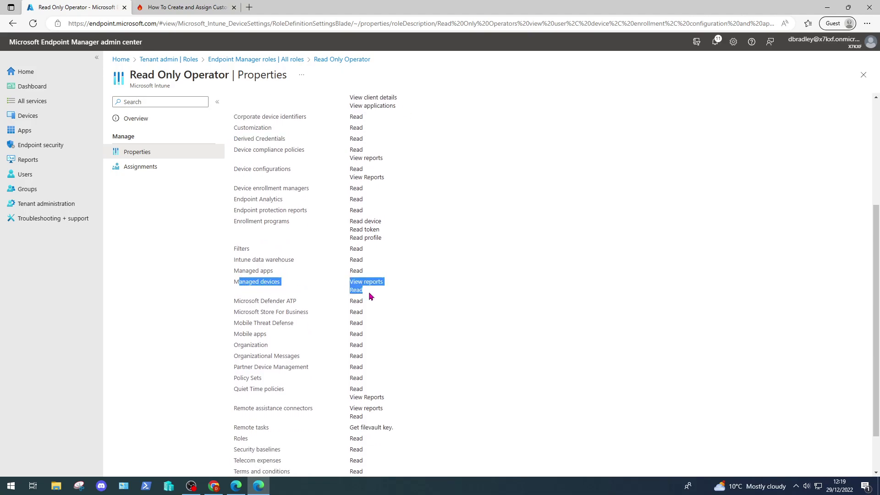
{"action": "scroll", "coordinate": [367, 285], "scroll_direction": "up", "scroll_amount": 2}
{"action": "left_click", "coordinate": [147, 169]}
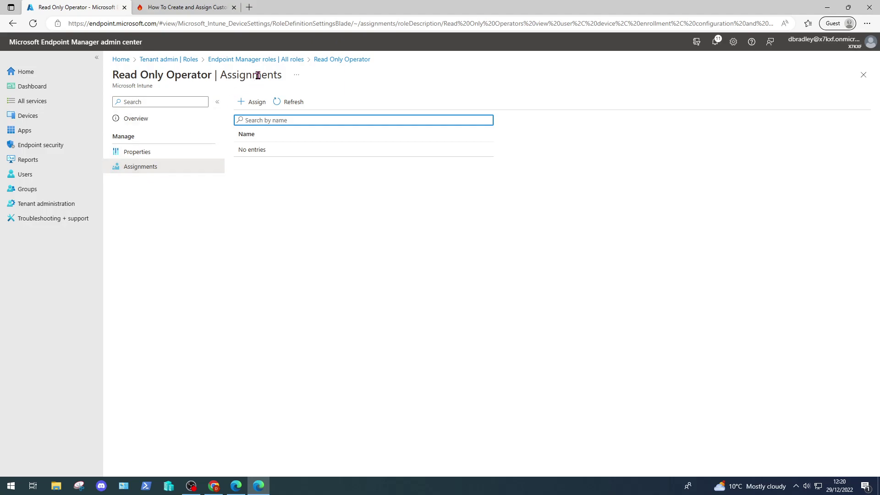
{"action": "left_click", "coordinate": [258, 61]}
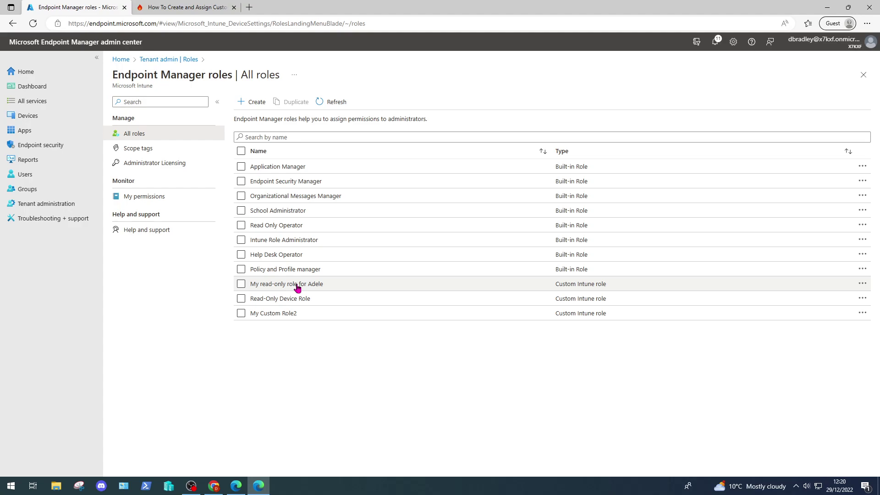
Start a new custom role named 'My read-only role2'
{"action": "left_click", "coordinate": [262, 106]}
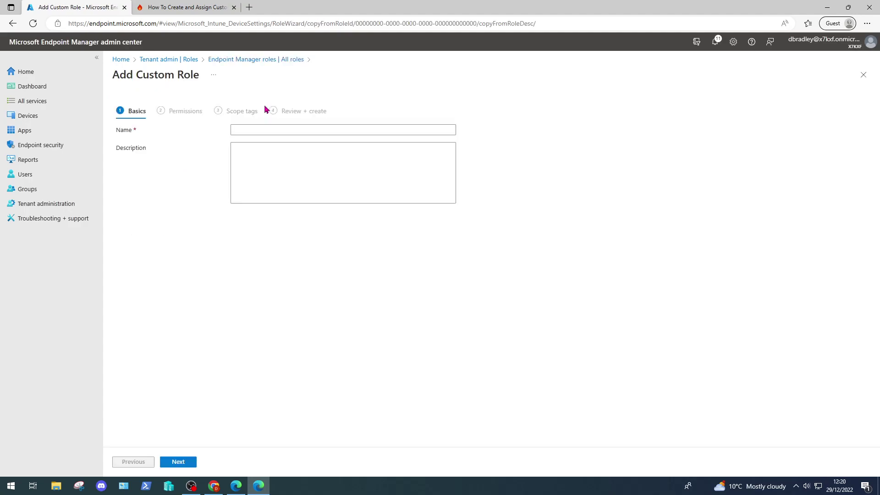
{"action": "left_click", "coordinate": [259, 132]}
{"action": "type", "text": "My "}
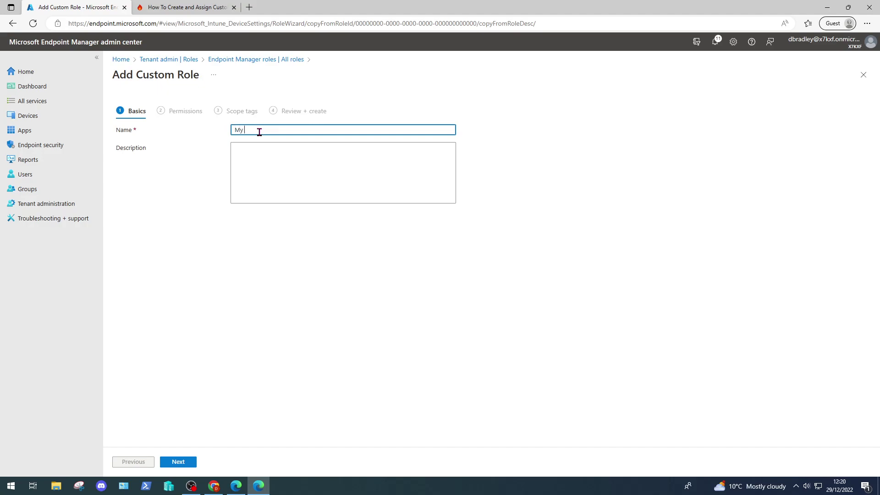
{"action": "type", "text": "read-only r"}
{"action": "type", "text": "olew"}
{"action": "left_click", "coordinate": [177, 466]}
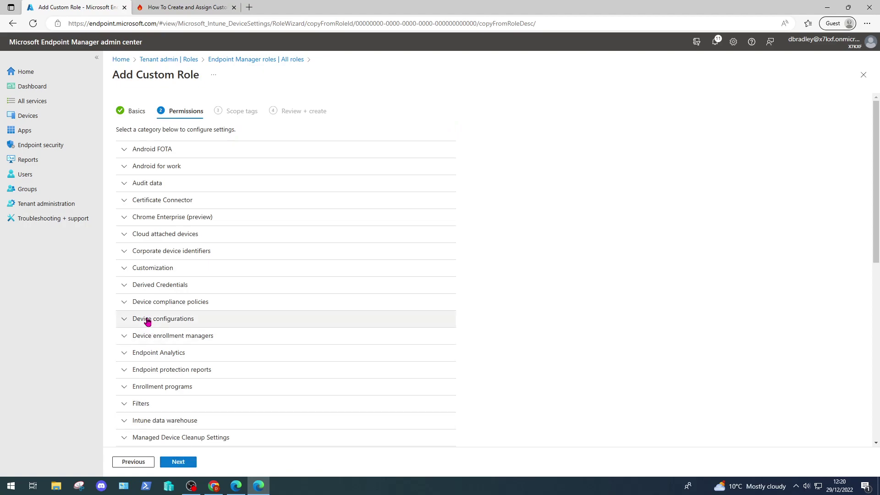
Grant Read on Device configurations and continue past scope tags to Review + create
{"action": "left_click", "coordinate": [124, 322]}
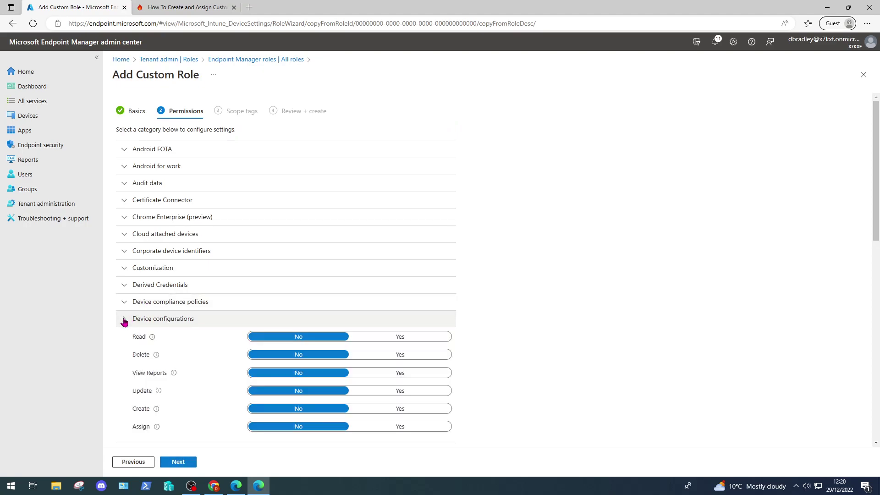
{"action": "scroll", "coordinate": [275, 321], "scroll_direction": "down", "scroll_amount": 1}
{"action": "left_click", "coordinate": [372, 284]}
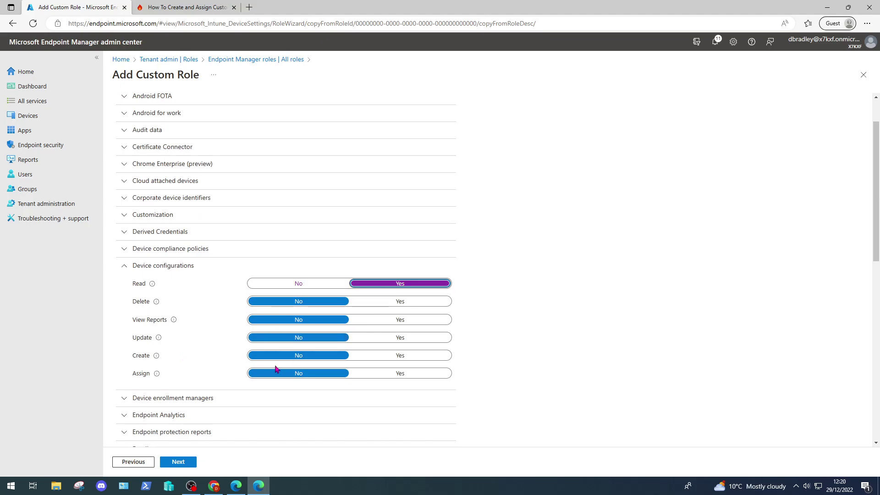
{"action": "left_click", "coordinate": [187, 463]}
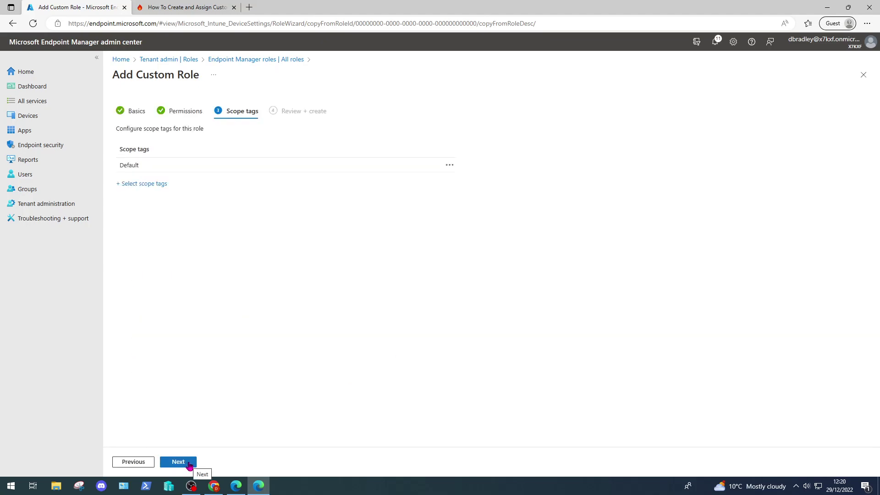
{"action": "left_click", "coordinate": [190, 464]}
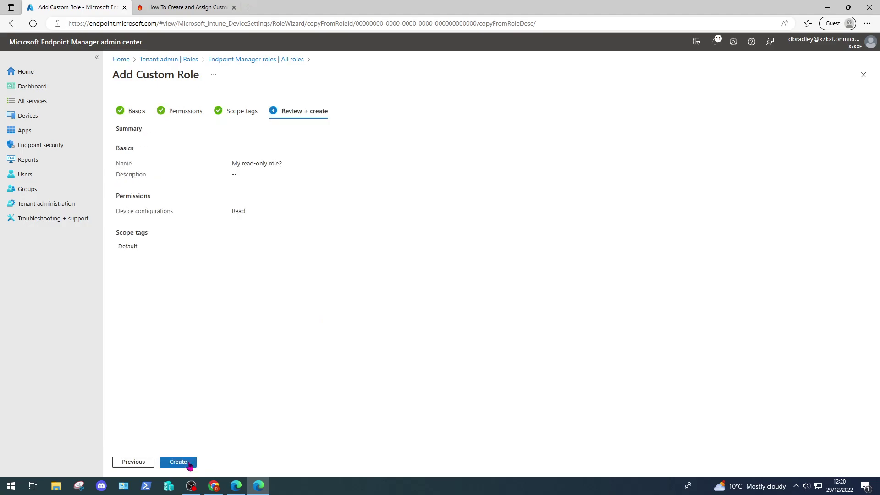
Create the role, then open My read-only role2's properties and highlight its Device configurations permission
{"action": "left_click", "coordinate": [188, 465]}
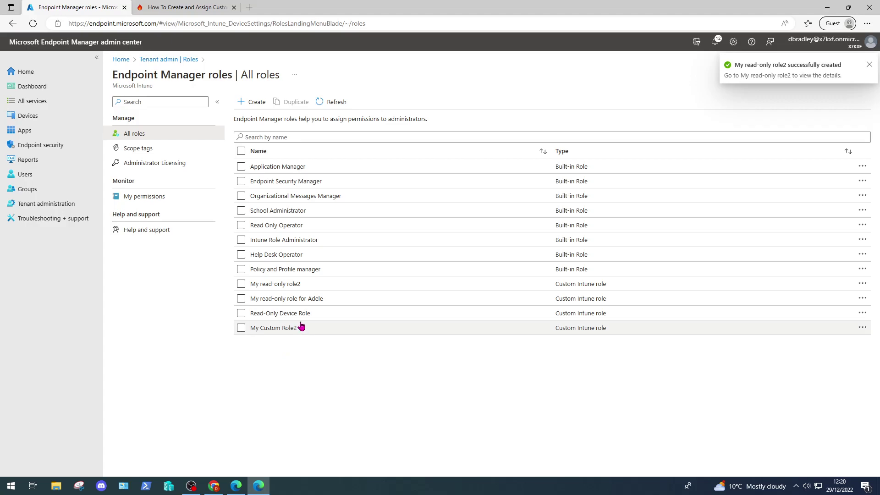
{"action": "left_click", "coordinate": [306, 283]}
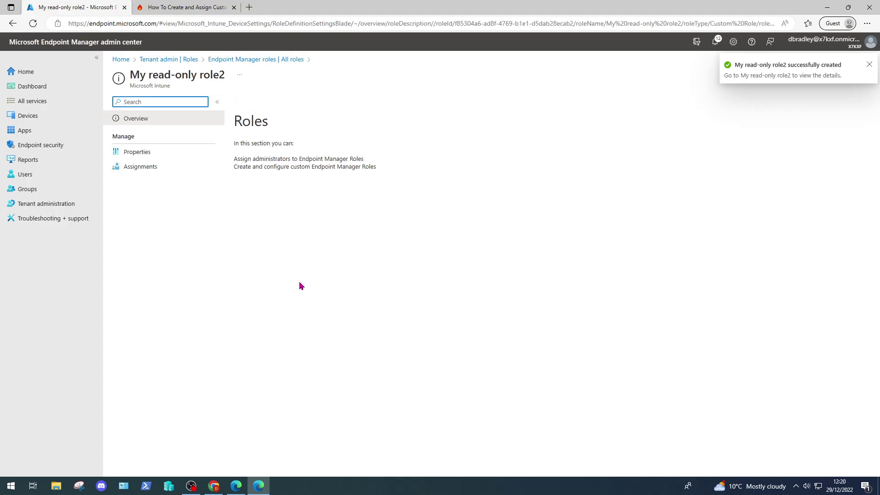
{"action": "left_click", "coordinate": [129, 154]}
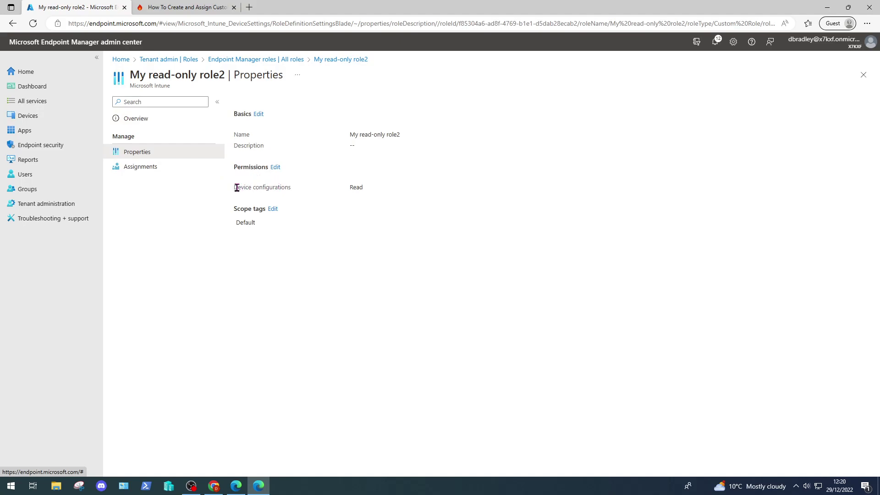
{"action": "left_click_drag", "start_coordinate": [237, 187], "coordinate": [308, 190]}
{"action": "left_click", "coordinate": [280, 189]}
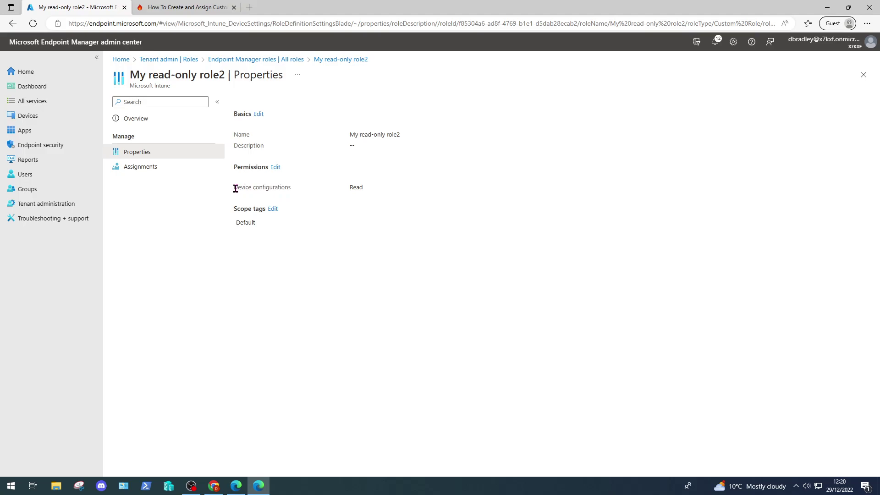
Look over the role's permissions editor, then go back to Properties without making changes
{"action": "left_click", "coordinate": [276, 169]}
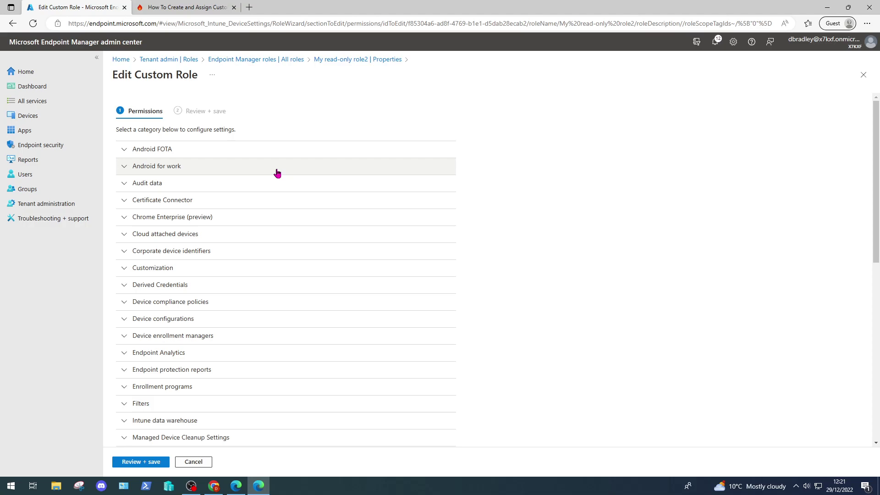
{"action": "scroll", "coordinate": [273, 218], "scroll_direction": "down", "scroll_amount": 6}
{"action": "scroll", "coordinate": [274, 218], "scroll_direction": "up", "scroll_amount": 4}
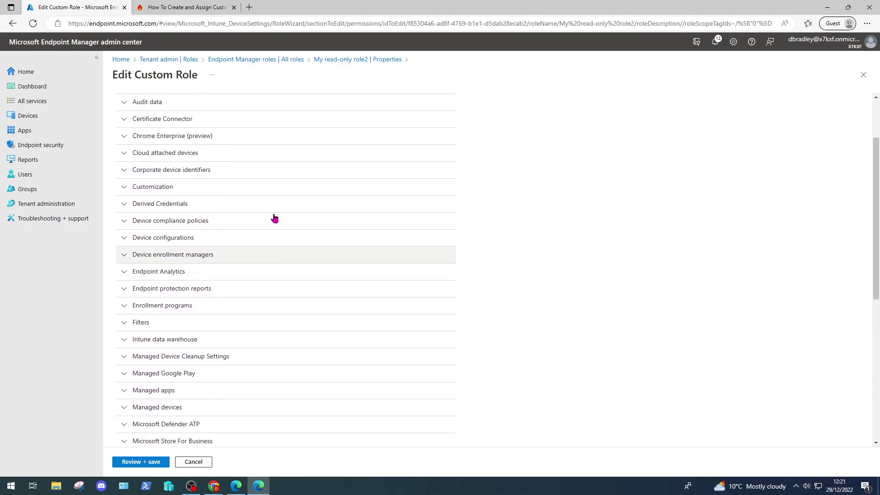
{"action": "scroll", "coordinate": [274, 219], "scroll_direction": "up", "scroll_amount": 2}
{"action": "left_click", "coordinate": [329, 63]}
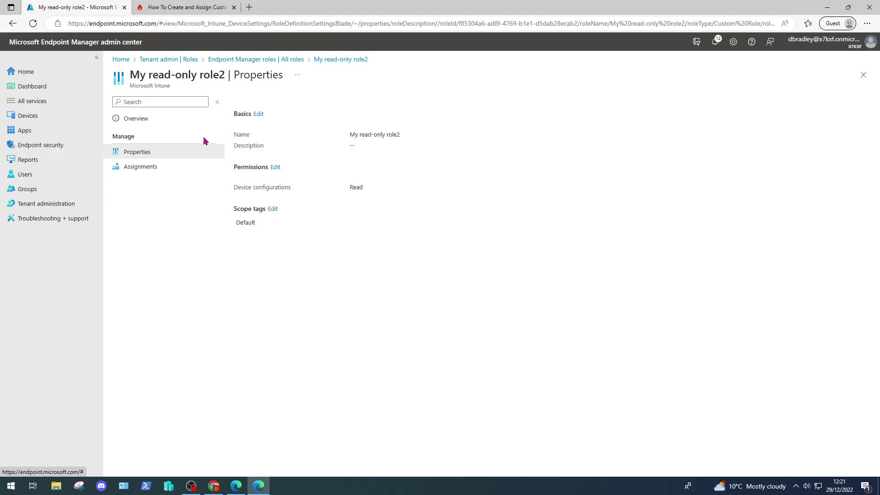
Start a new assignment from the role's Assignments page and name it with the test user's username
{"action": "left_click", "coordinate": [157, 166]}
{"action": "left_click", "coordinate": [247, 103]}
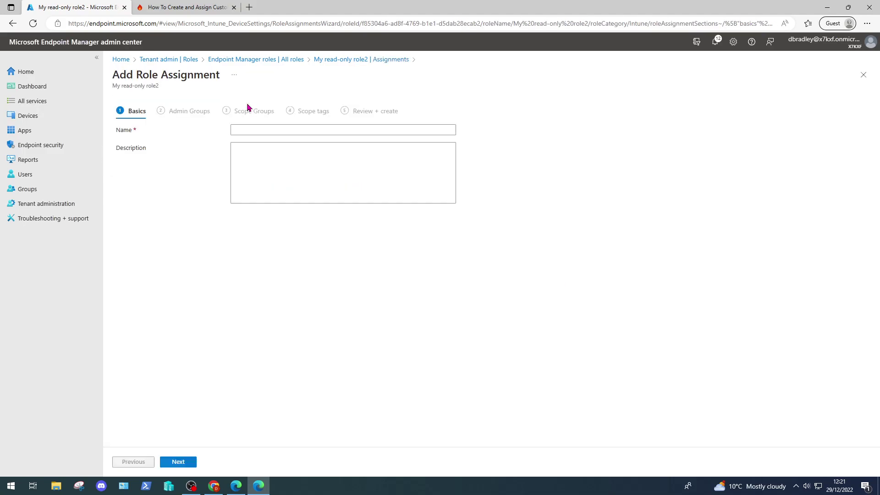
{"action": "left_click", "coordinate": [250, 130]}
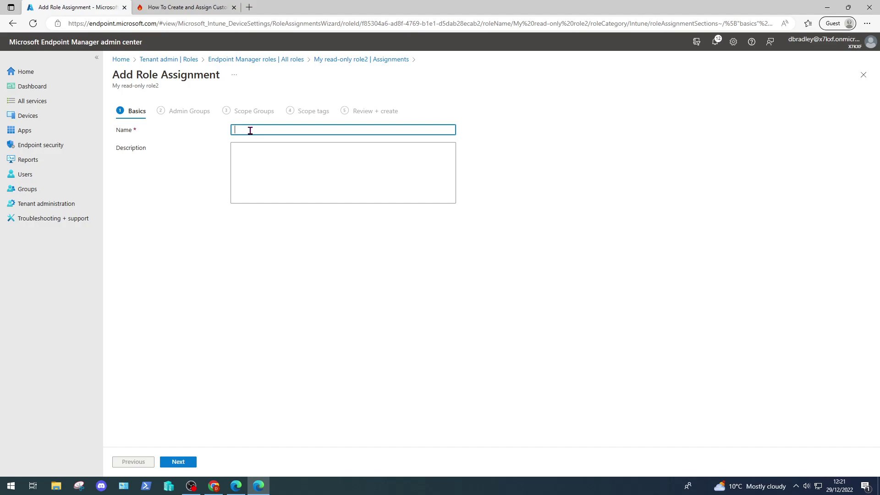
{"action": "type", "text": "AdeleV"}
Add the Approval Admins group as the assignment's admin group
{"action": "left_click", "coordinate": [176, 468]}
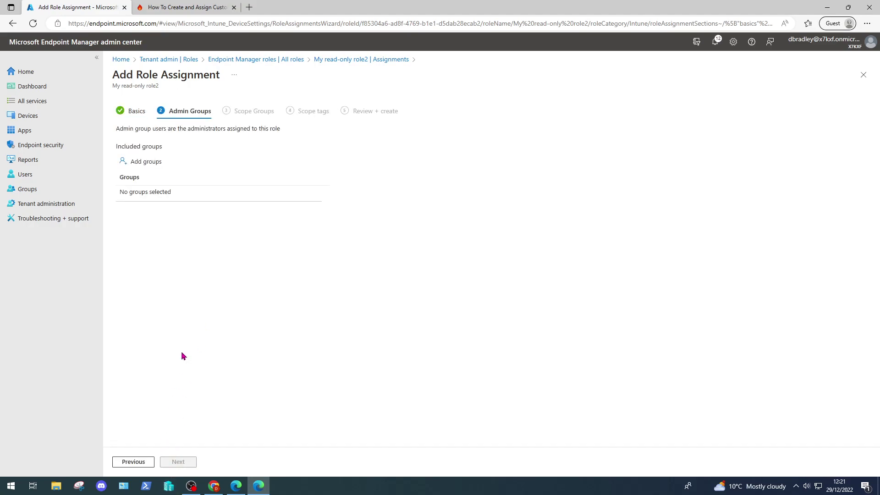
{"action": "left_click", "coordinate": [141, 163]}
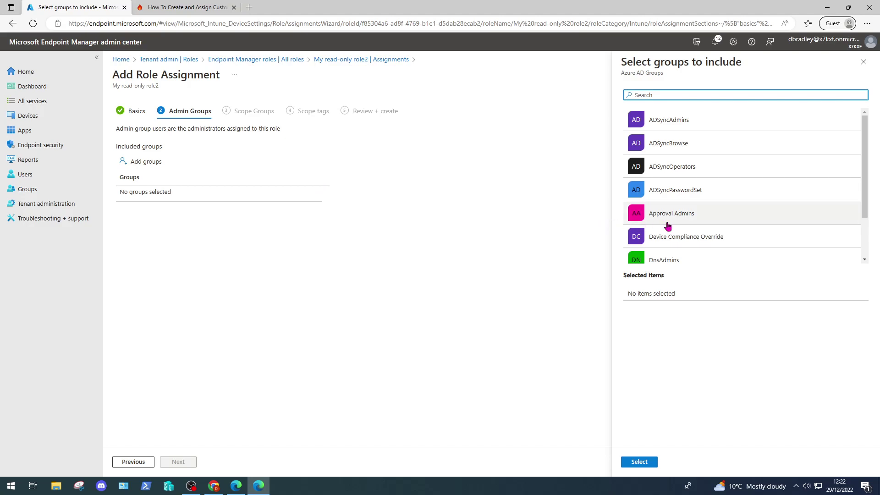
{"action": "left_click", "coordinate": [689, 223]}
{"action": "left_click", "coordinate": [641, 462]}
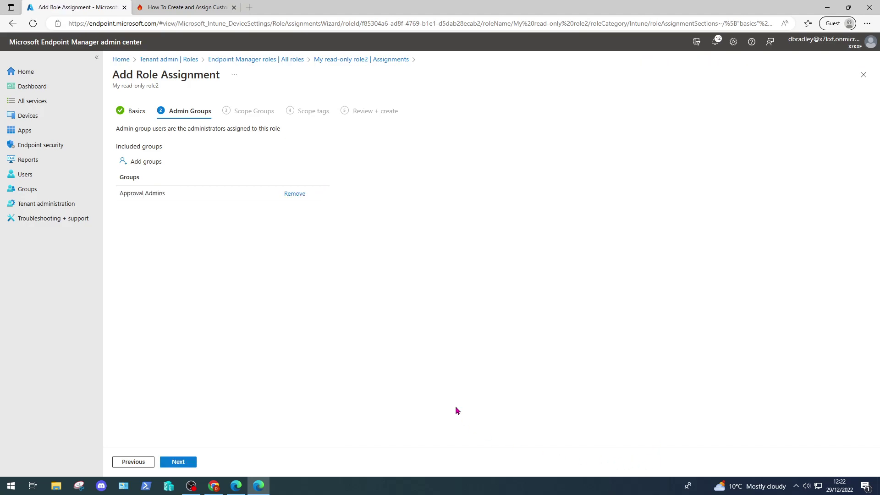
Scope the assignment to all devices, skip scope tags, and create it
{"action": "left_click", "coordinate": [176, 463]}
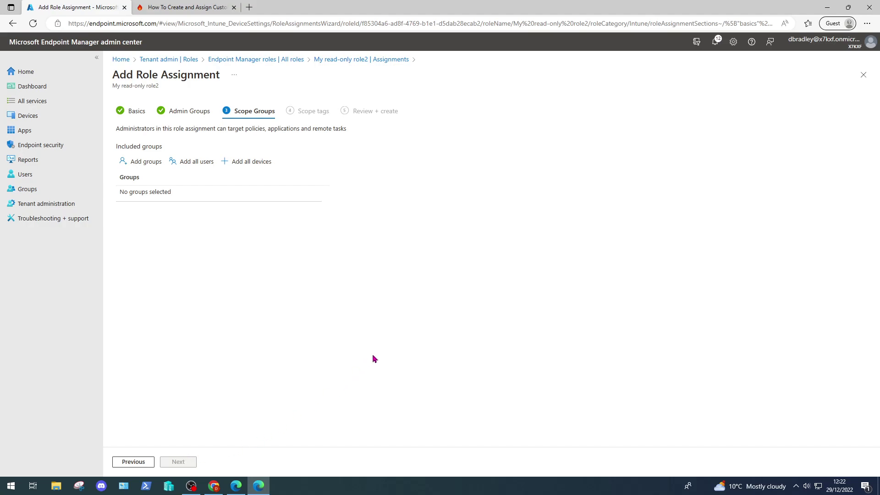
{"action": "left_click", "coordinate": [252, 168]}
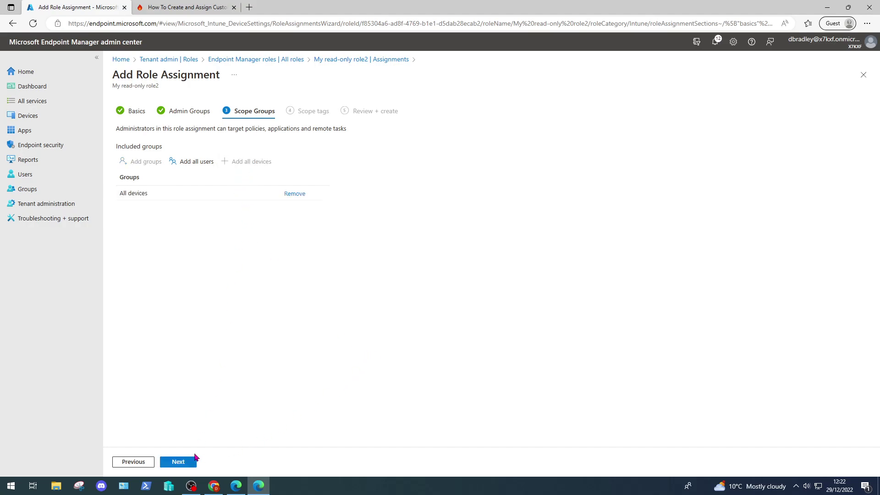
{"action": "left_click", "coordinate": [192, 466]}
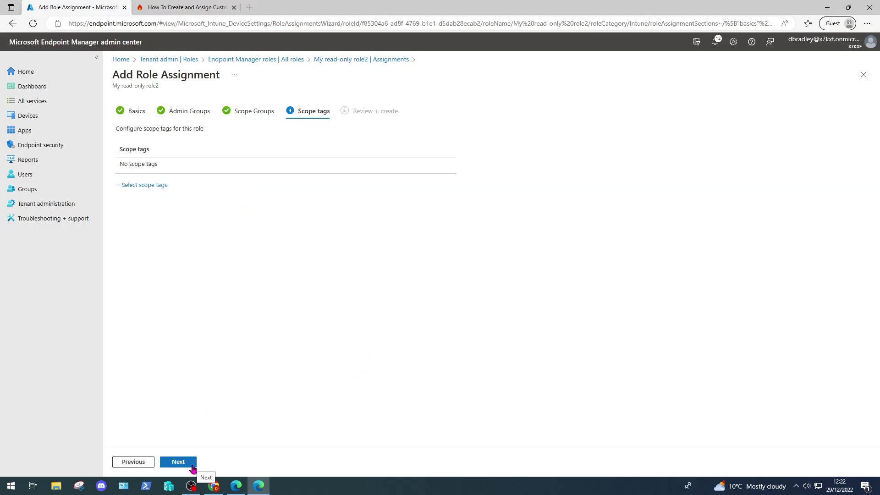
{"action": "left_click", "coordinate": [192, 467]}
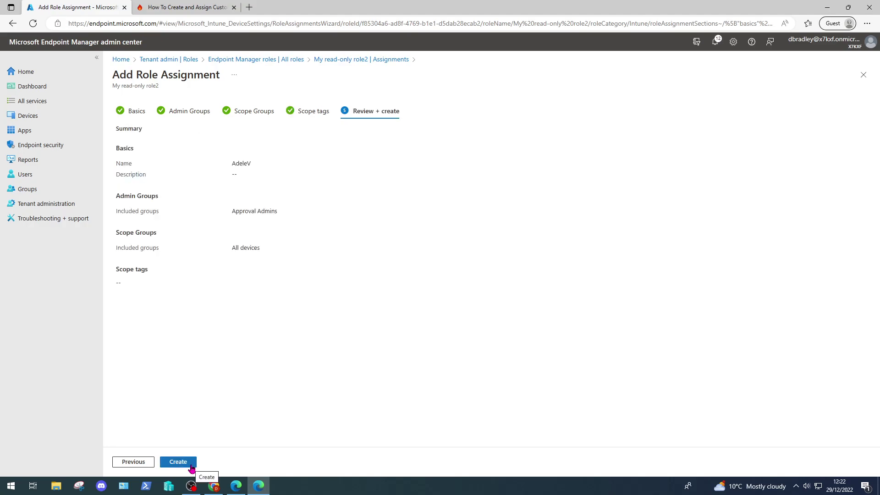
{"action": "left_click", "coordinate": [192, 467]}
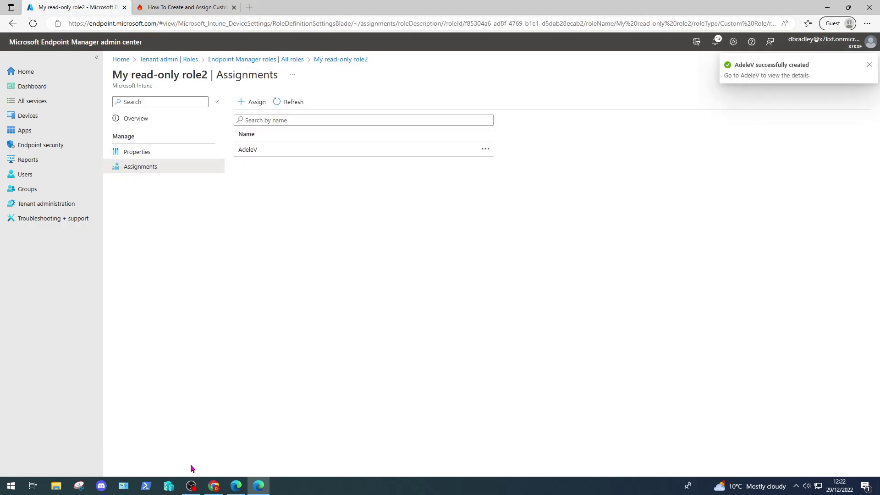
Reopen My read-only role2 to verify its Device configurations permission and assignment, then return to All roles
{"action": "left_click", "coordinate": [298, 60]}
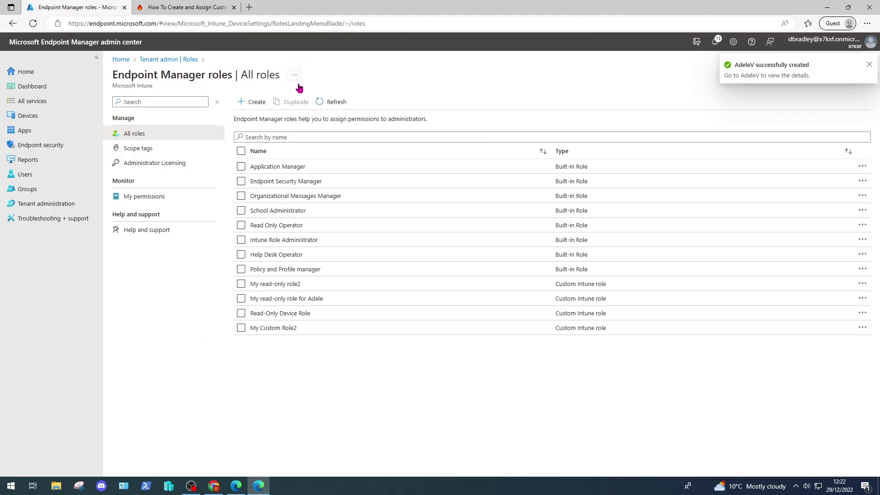
{"action": "left_click", "coordinate": [304, 284]}
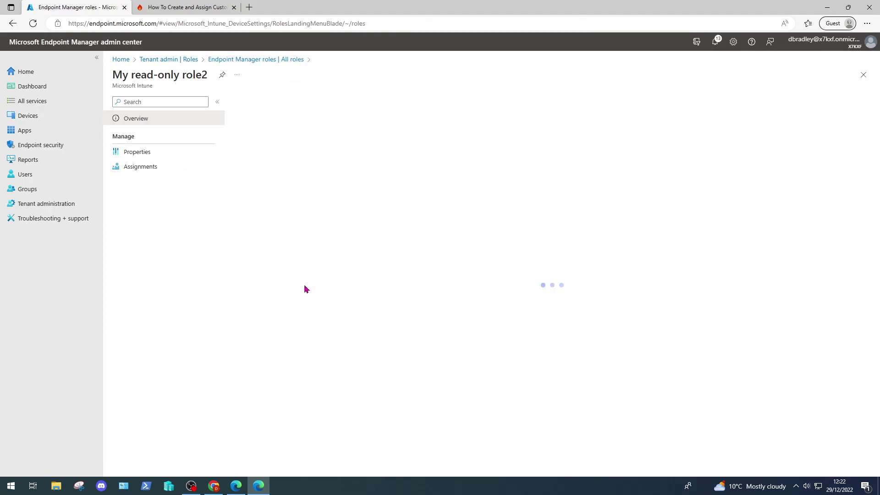
{"action": "left_click", "coordinate": [148, 154]}
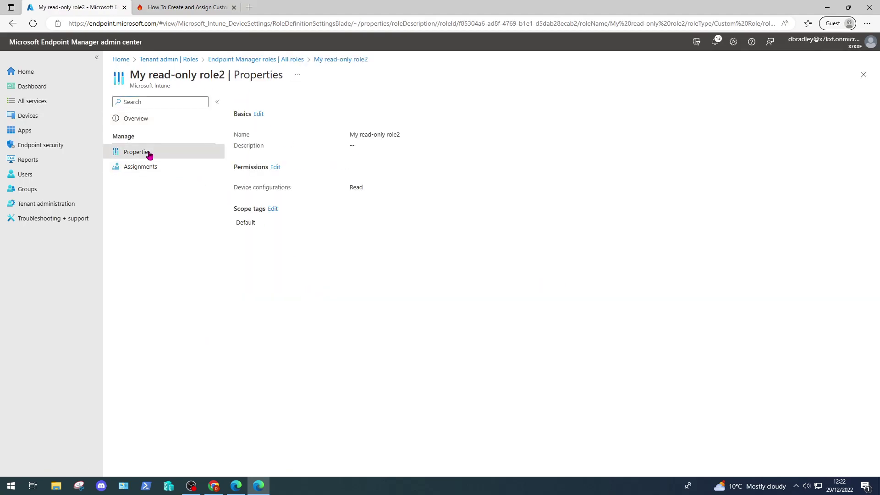
{"action": "left_click", "coordinate": [169, 168]}
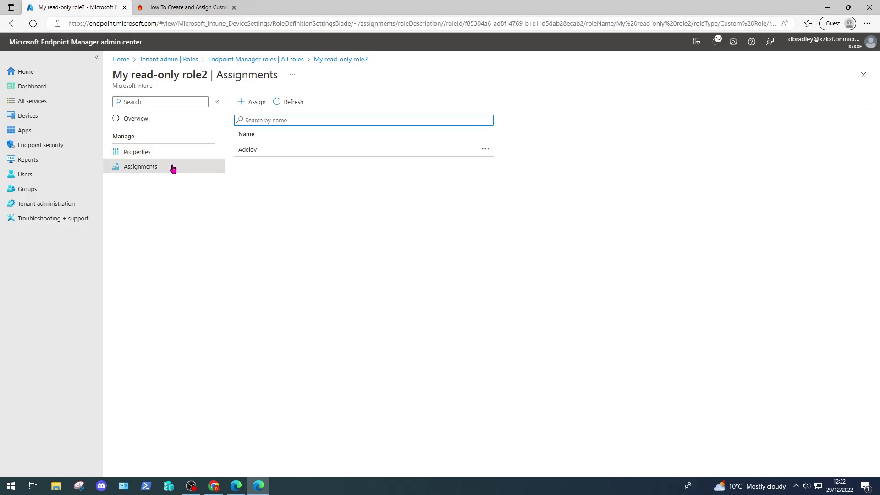
{"action": "left_click", "coordinate": [256, 60]}
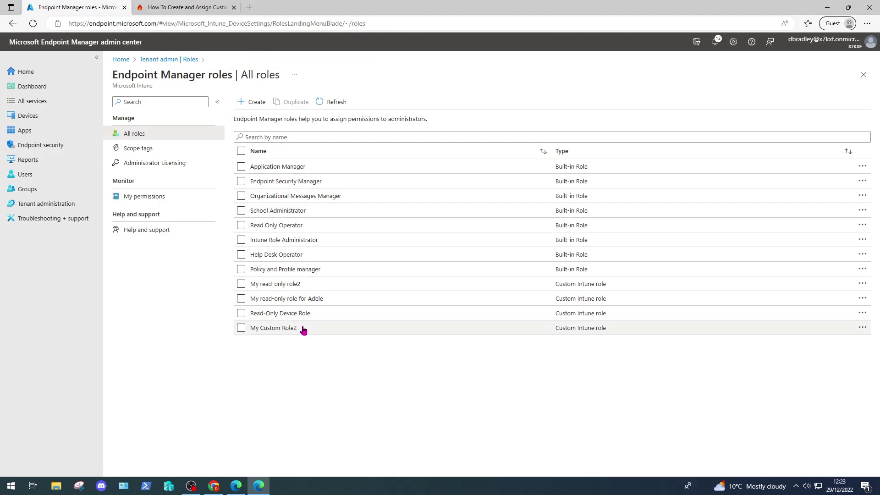
Inspect the other custom read-only role's device configuration permissions, then switch to the test user's browser window
{"action": "left_click", "coordinate": [316, 301]}
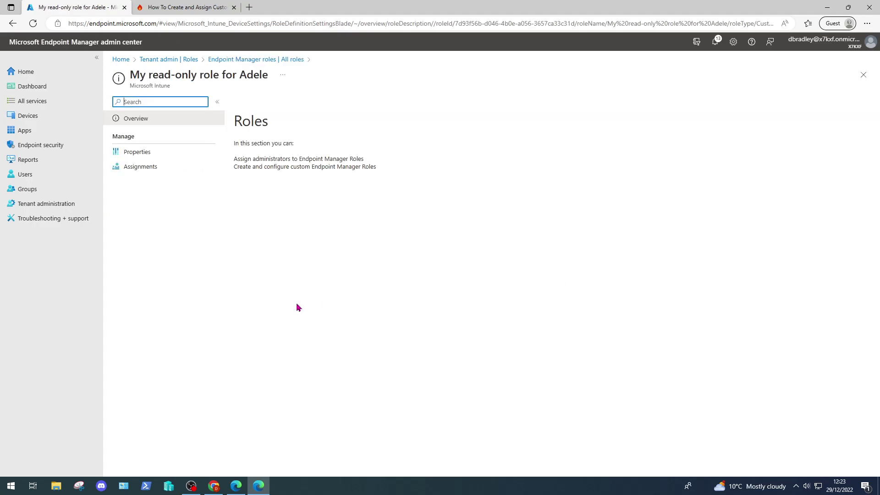
{"action": "left_click", "coordinate": [161, 157]}
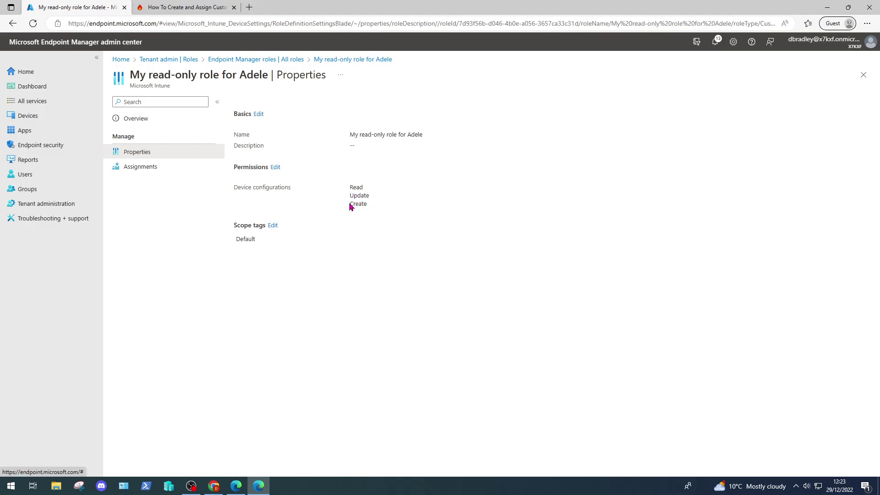
{"action": "left_click_drag", "start_coordinate": [369, 204], "coordinate": [233, 191]}
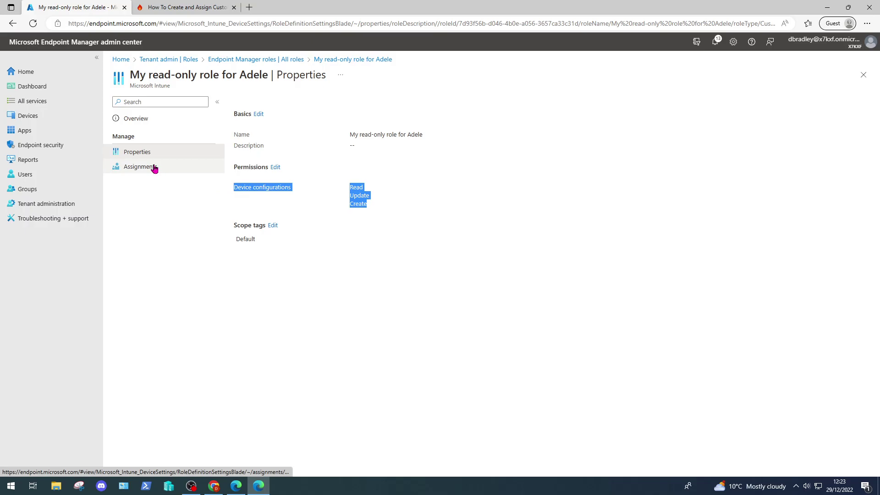
{"action": "left_click", "coordinate": [244, 486]}
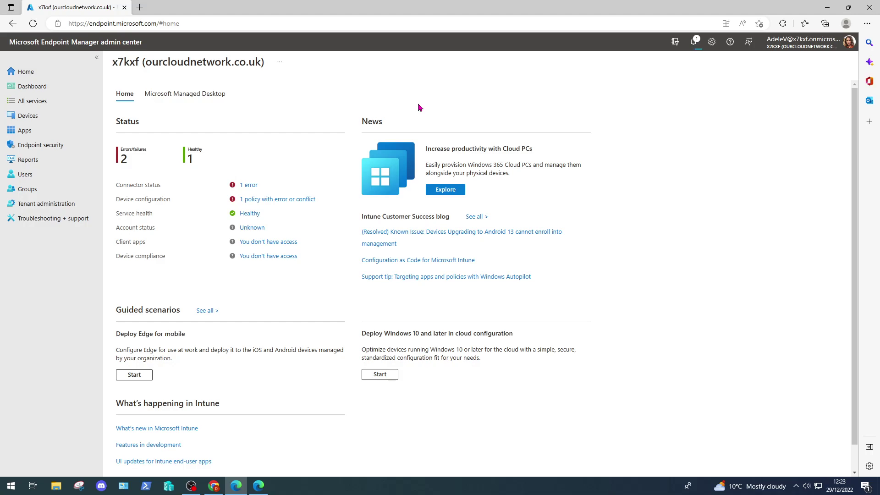
Navigate to Devices > Configuration profiles, showing the two Windows 10 and later custom profiles
{"action": "left_click", "coordinate": [35, 118]}
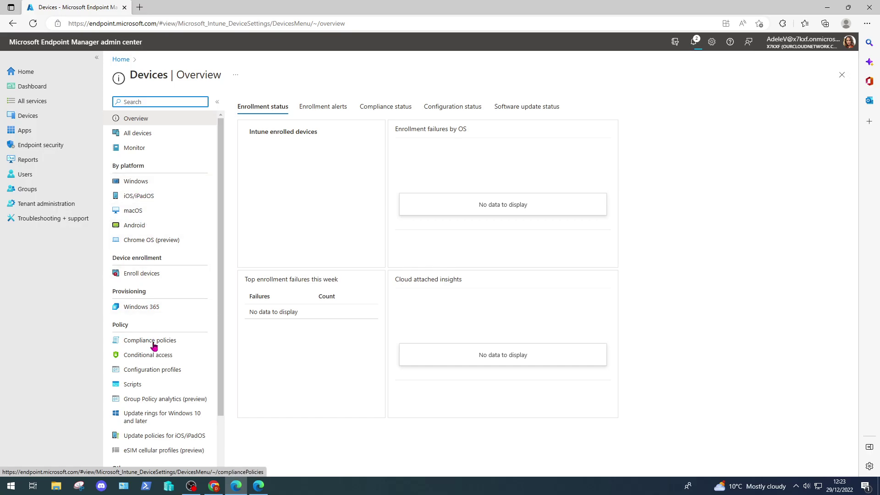
{"action": "left_click", "coordinate": [153, 369]}
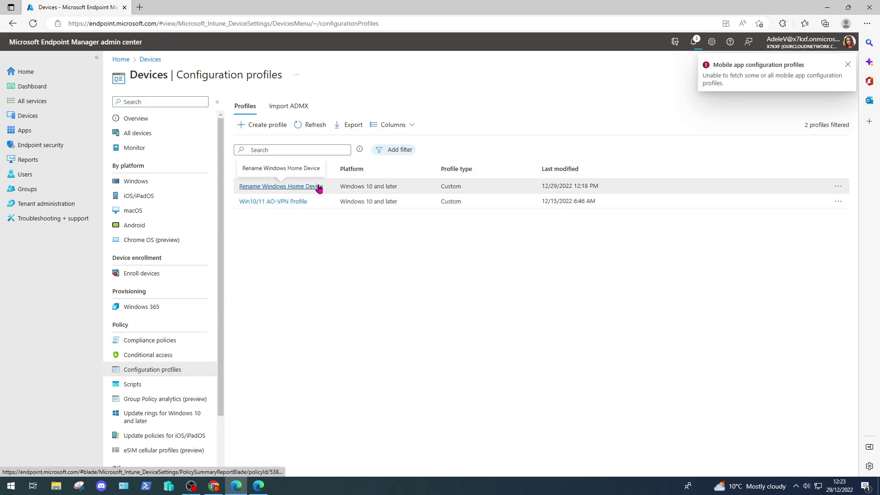
Insert '1' after HOME in the Rename Computer value, making HOME1-%SERIAL%, and save via Review + save
{"action": "left_click", "coordinate": [280, 187]}
{"action": "scroll", "coordinate": [266, 211], "scroll_direction": "down", "scroll_amount": 3}
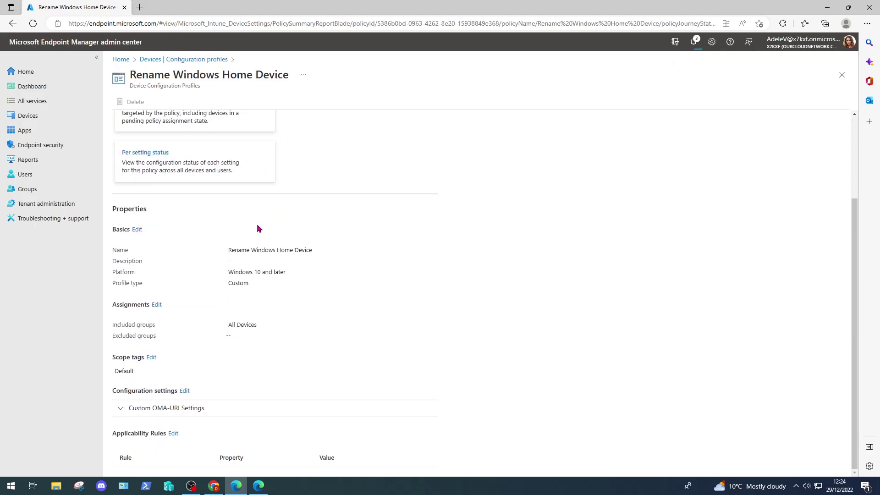
{"action": "left_click", "coordinate": [185, 391]}
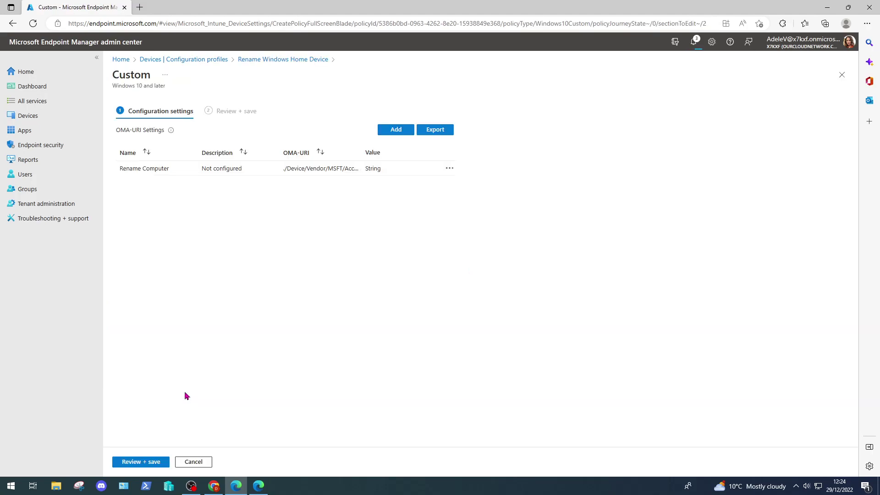
{"action": "left_click", "coordinate": [452, 170]}
{"action": "left_click", "coordinate": [463, 175]}
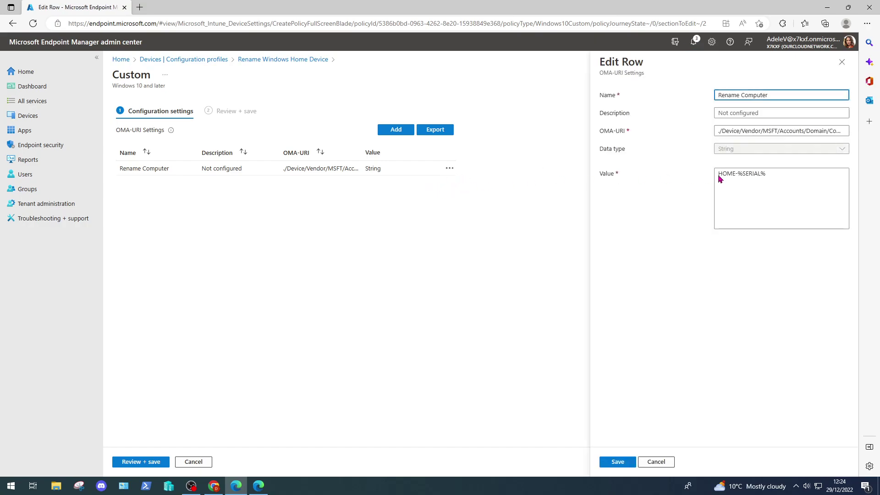
{"action": "left_click", "coordinate": [736, 176]}
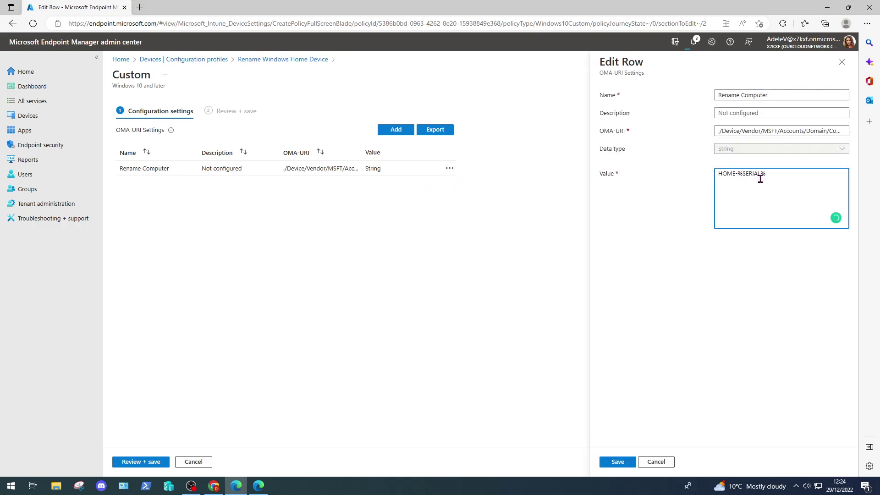
{"action": "type", "text": "1"}
{"action": "left_click", "coordinate": [613, 462]}
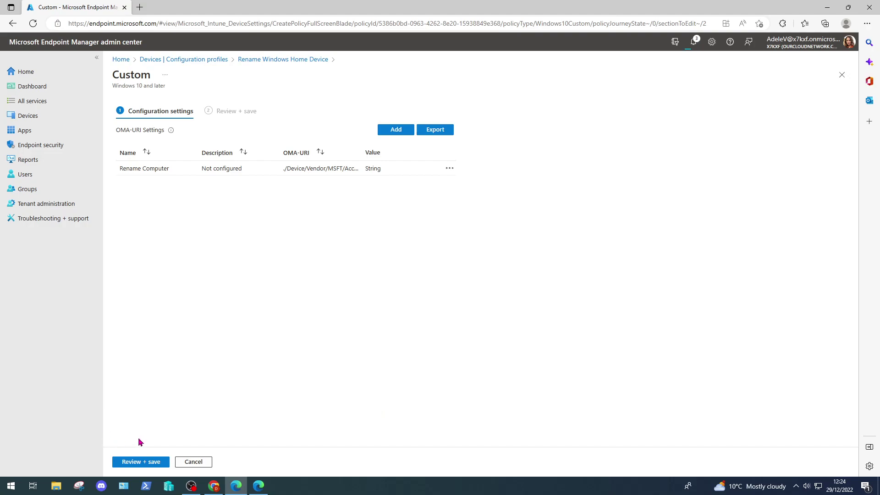
{"action": "left_click", "coordinate": [152, 462]}
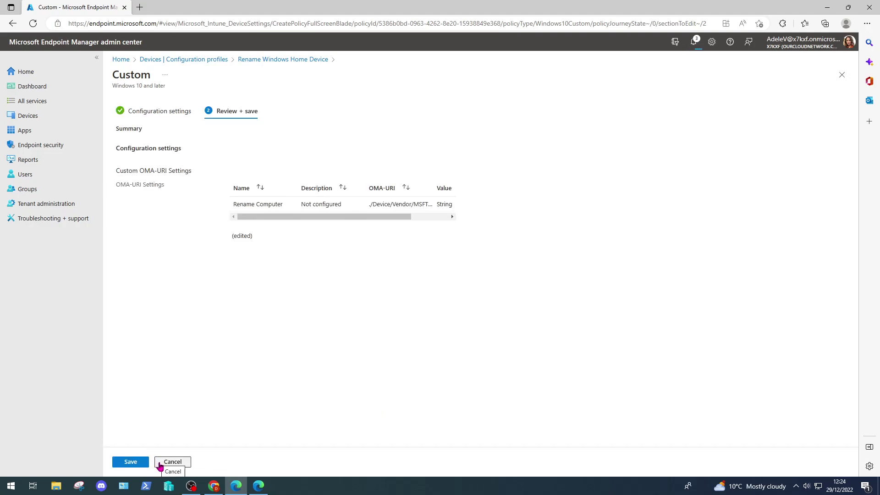
{"action": "left_click", "coordinate": [142, 462]}
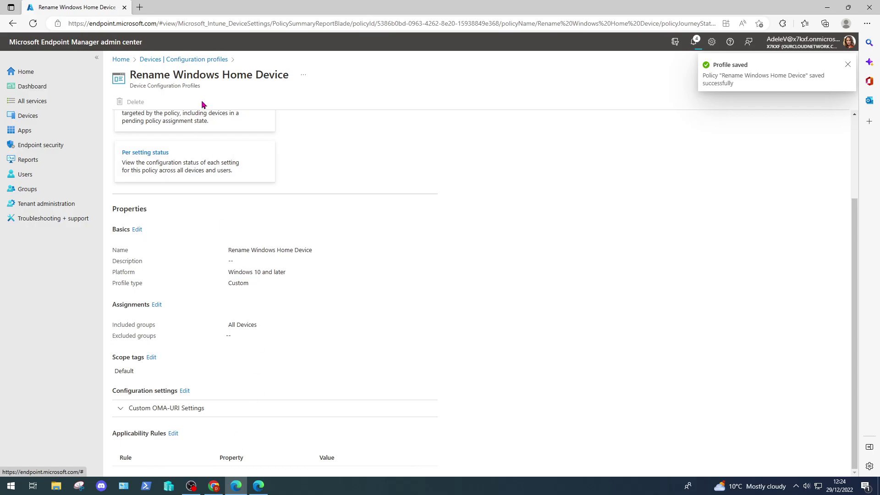
Delete the Rename Windows Home Device profile from Configuration profiles and check the deletion notification
{"action": "left_click", "coordinate": [191, 60]}
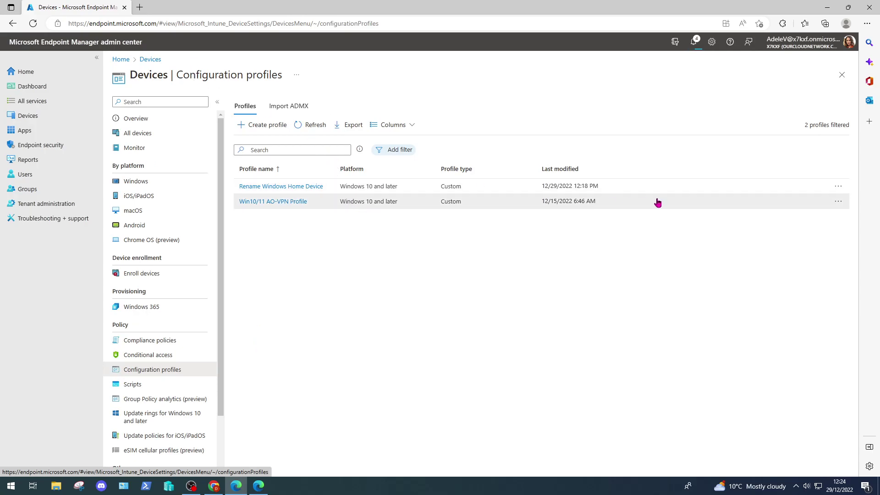
{"action": "left_click", "coordinate": [836, 188]}
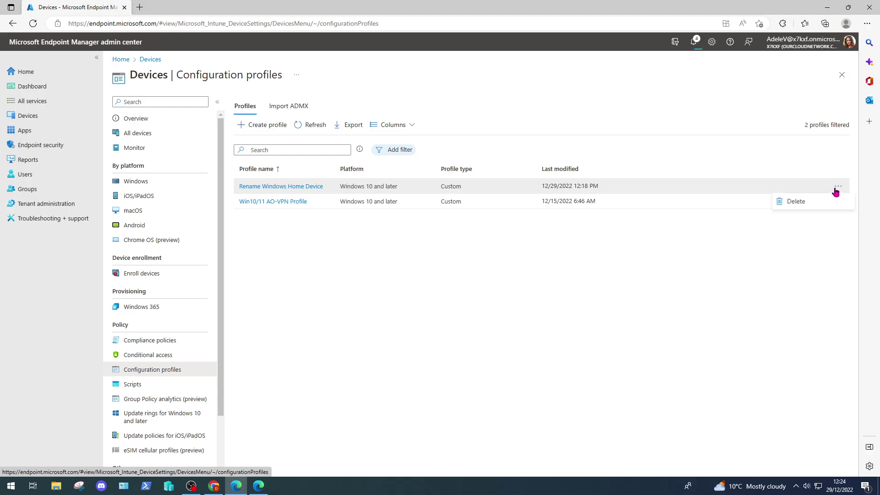
{"action": "left_click", "coordinate": [806, 205]}
{"action": "left_click", "coordinate": [556, 309]}
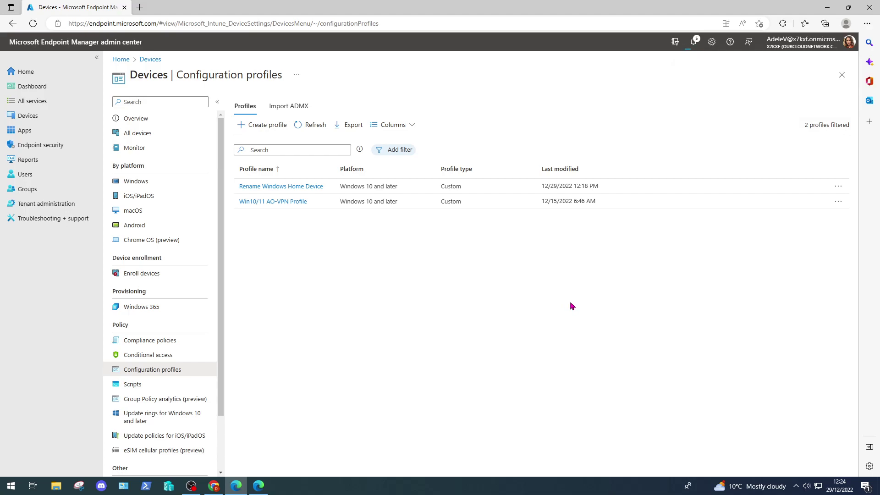
{"action": "left_click", "coordinate": [693, 43]}
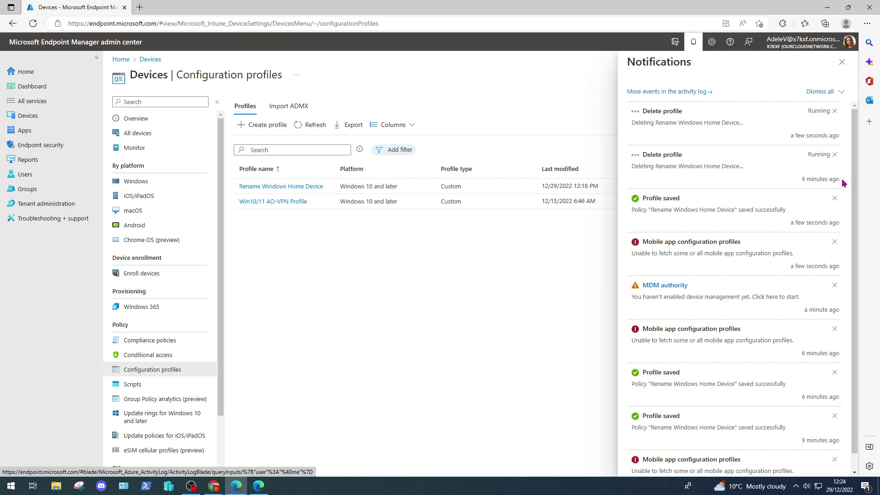
Highlight the earlier deletion's timestamp in the Notifications pane, then close the pane
{"action": "left_click_drag", "start_coordinate": [843, 181], "coordinate": [795, 183]}
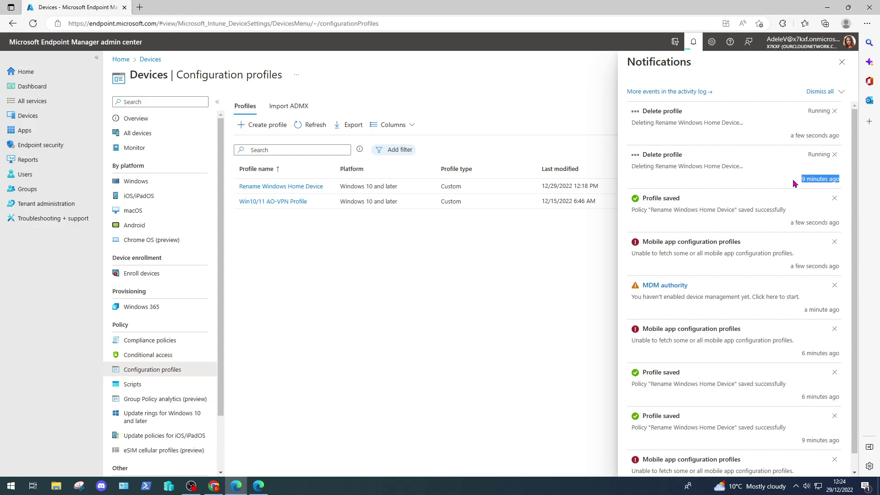
{"action": "left_click", "coordinate": [842, 63]}
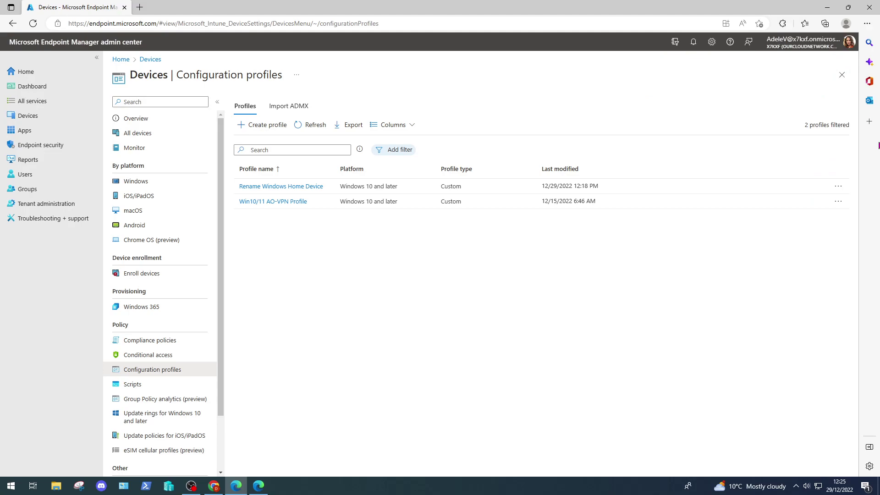